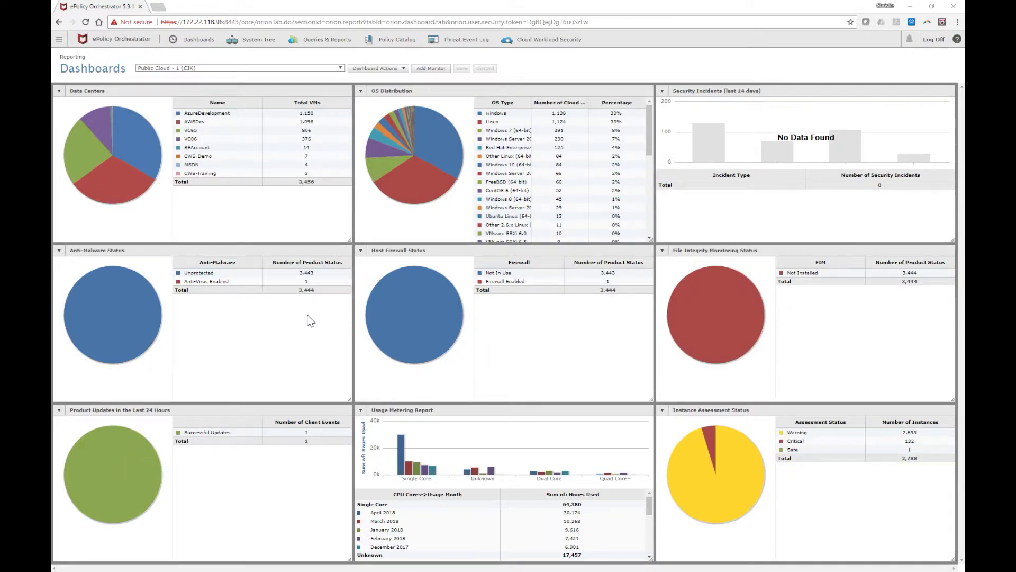
- Inspect the slices of the Data Centers and OS Distribution pie charts on the Public Cloud dashboard
{"action": "mouse_move", "coordinate": [106, 133]}
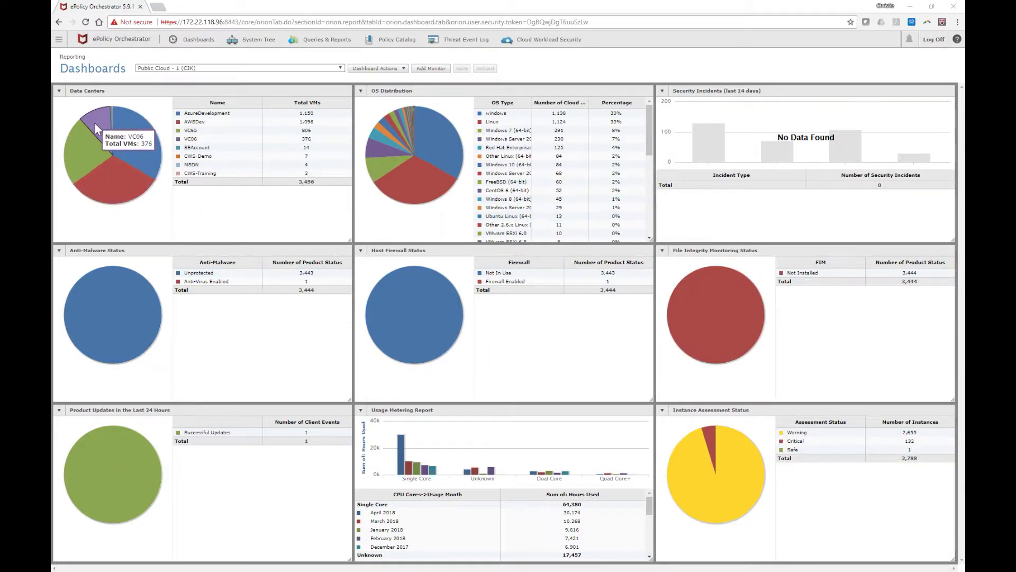
{"action": "mouse_move", "coordinate": [137, 169]}
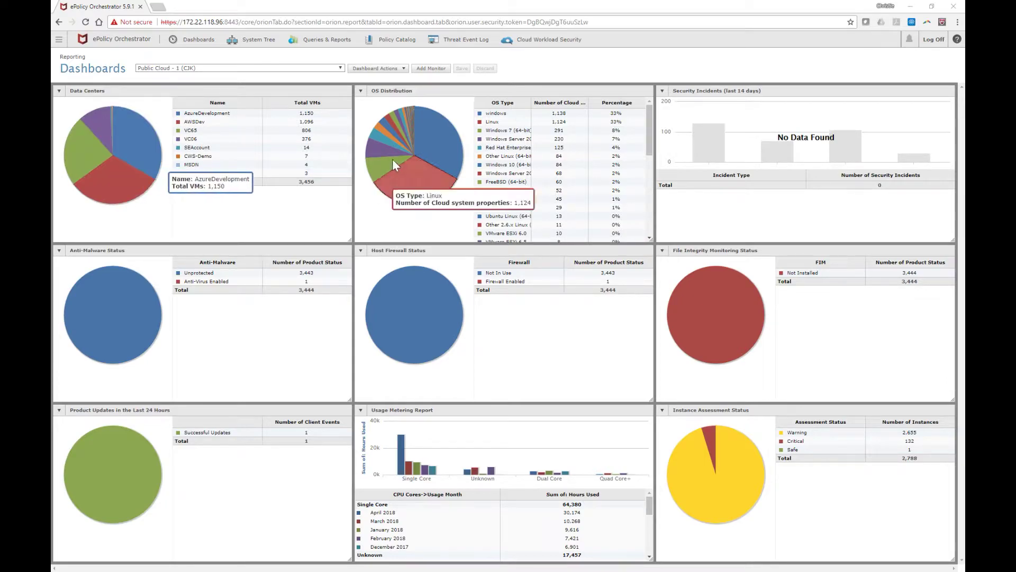
{"action": "mouse_move", "coordinate": [421, 151]}
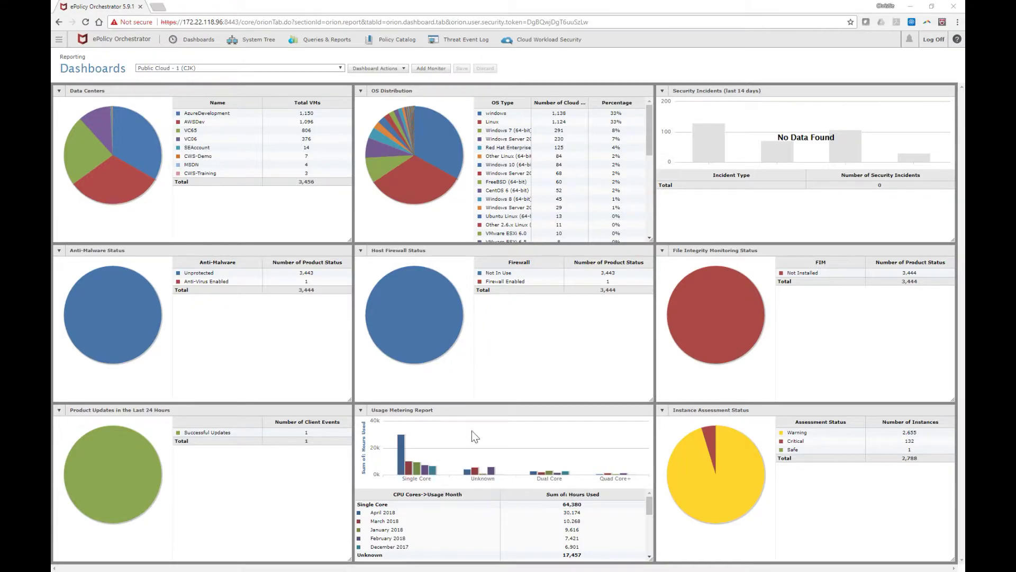
- Review the installed Data Center Security extensions and the packages in the Master Repository
{"action": "left_click", "coordinate": [59, 42]}
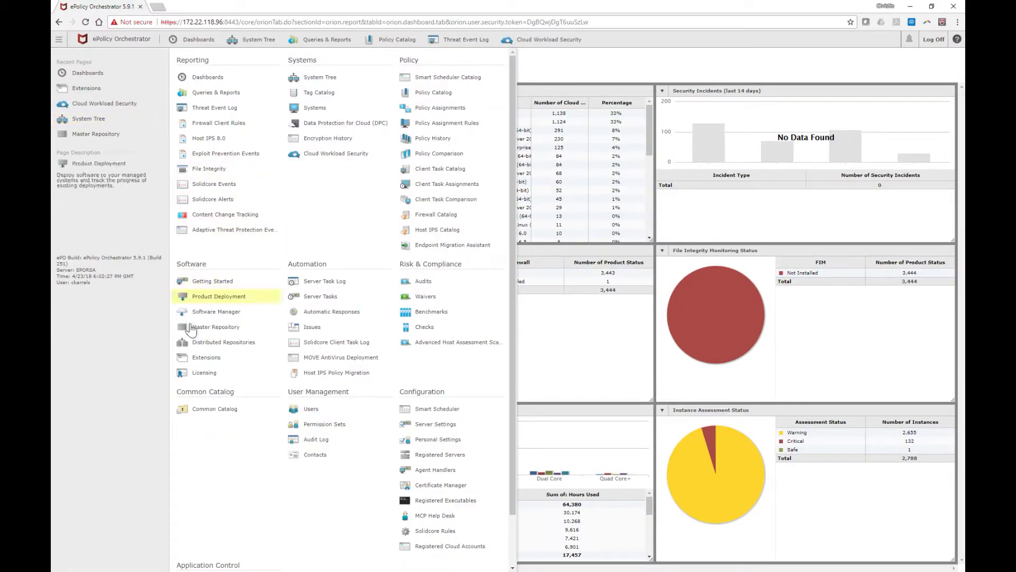
{"action": "left_click", "coordinate": [199, 363]}
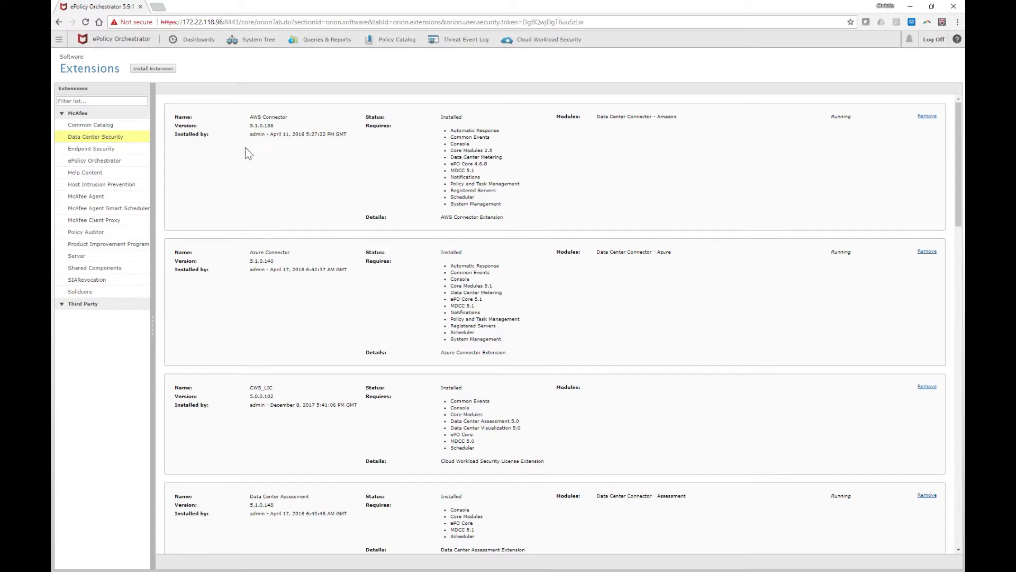
{"action": "left_click", "coordinate": [59, 39]}
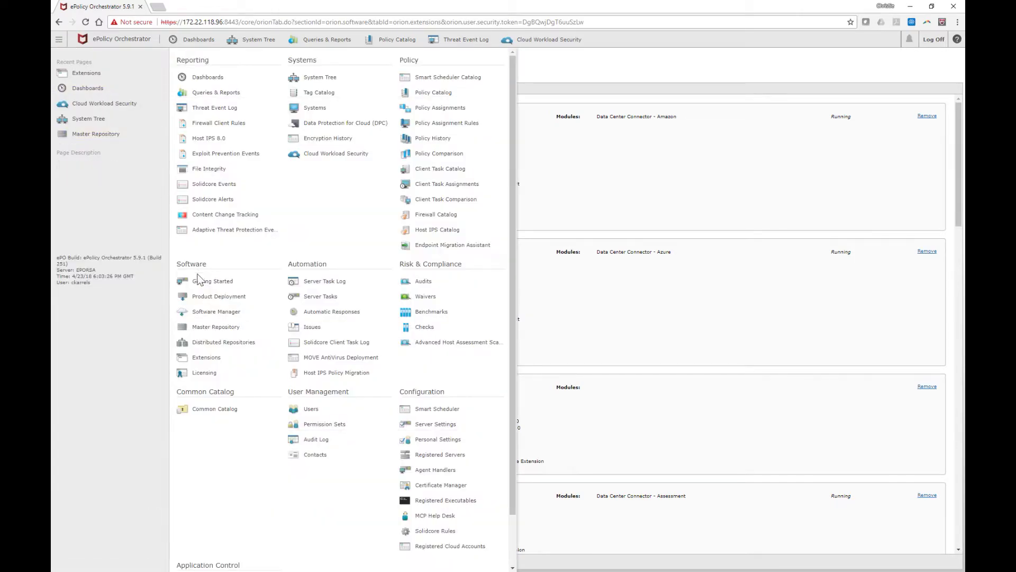
{"action": "left_click", "coordinate": [211, 329]}
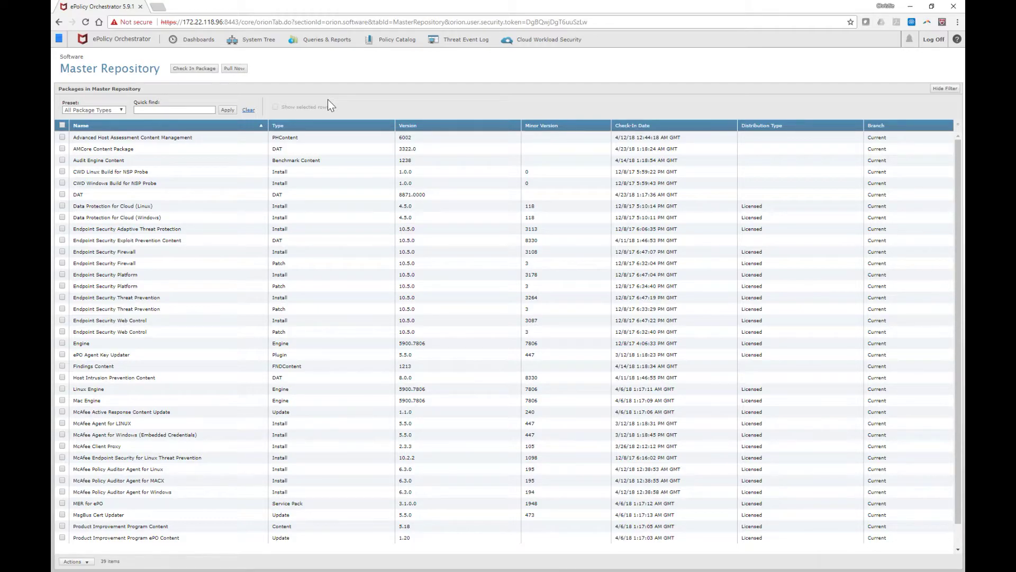
- Open the Smart Scheduler and toggle Saturday's 12-1 AM slot twice
{"action": "left_click", "coordinate": [57, 40]}
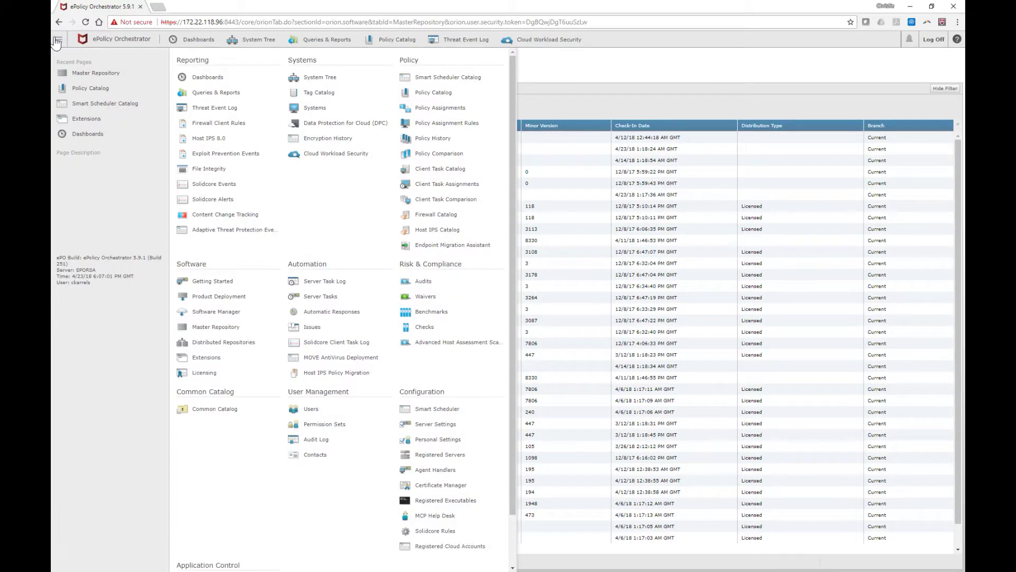
{"action": "left_click", "coordinate": [441, 414]}
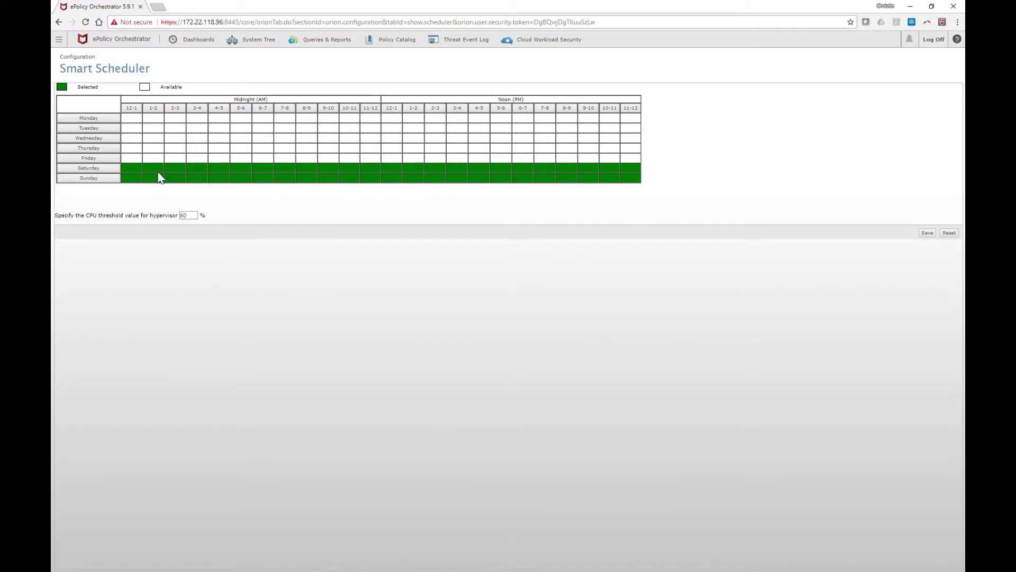
{"action": "left_click", "coordinate": [133, 168]}
{"action": "left_click", "coordinate": [130, 169]}
- Open the Smart Scheduler Catalog, discarding the unsaved schedule changes
{"action": "left_click", "coordinate": [59, 40]}
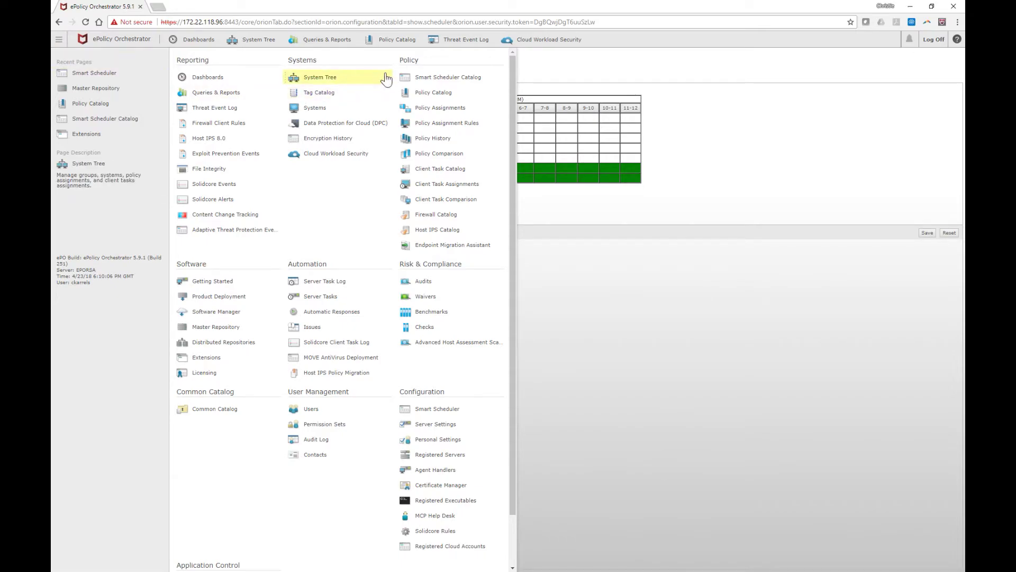
{"action": "left_click", "coordinate": [459, 77]}
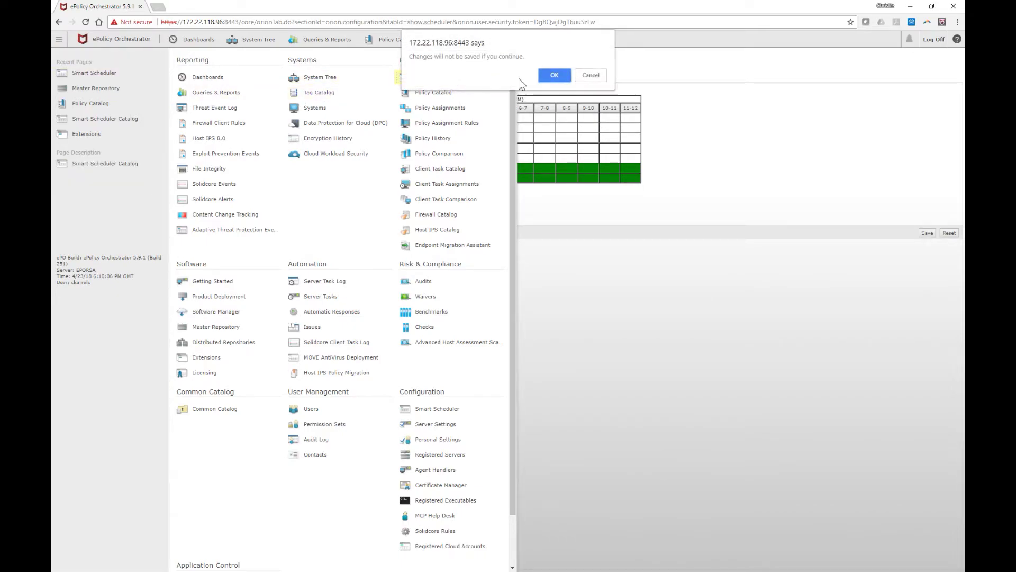
{"action": "left_click", "coordinate": [557, 71]}
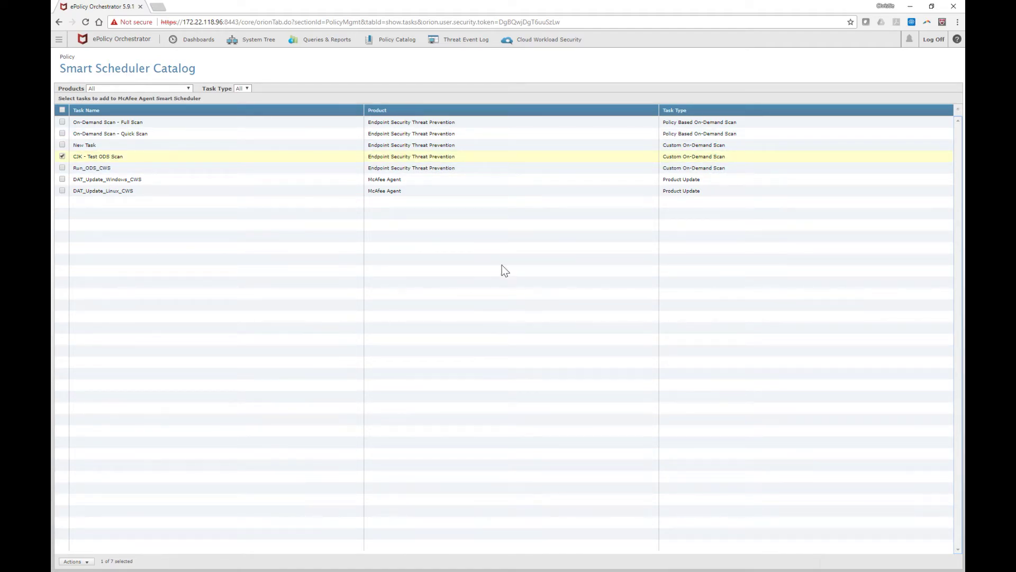
- Open Cloud Workload Security and look through the workload groups and the registered cloud accounts
{"action": "left_click", "coordinate": [546, 39]}
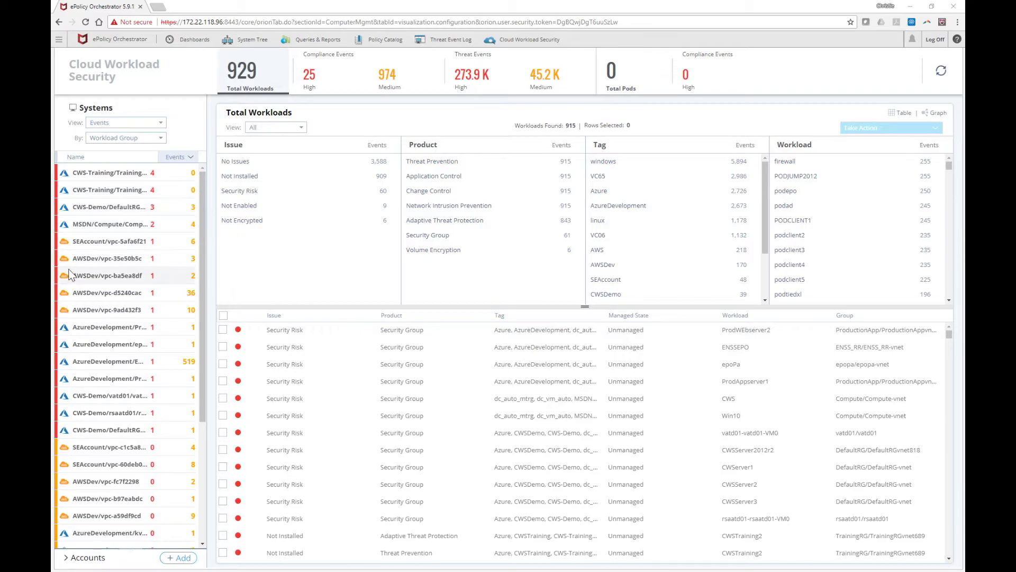
{"action": "scroll", "coordinate": [205, 386], "scroll_direction": "down", "scroll_amount": 1}
{"action": "left_click_drag", "start_coordinate": [205, 385], "coordinate": [202, 526]}
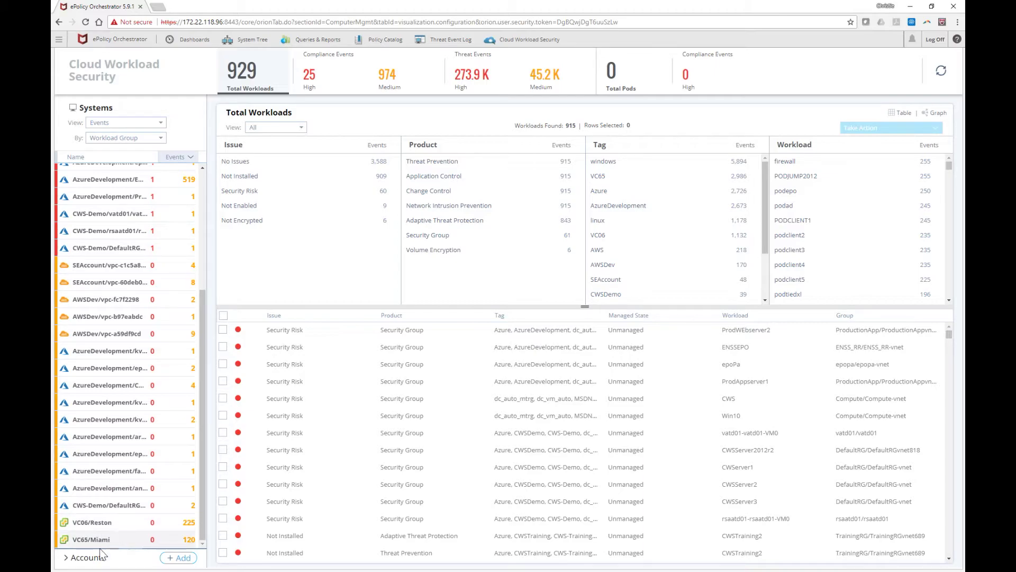
{"action": "left_click", "coordinate": [87, 560]}
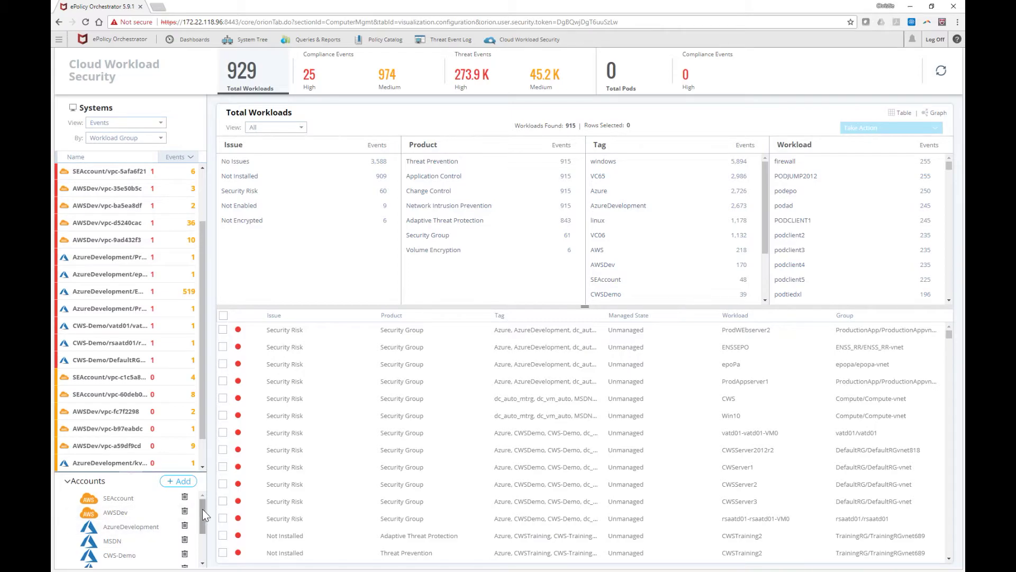
{"action": "left_click_drag", "start_coordinate": [202, 509], "coordinate": [206, 552]}
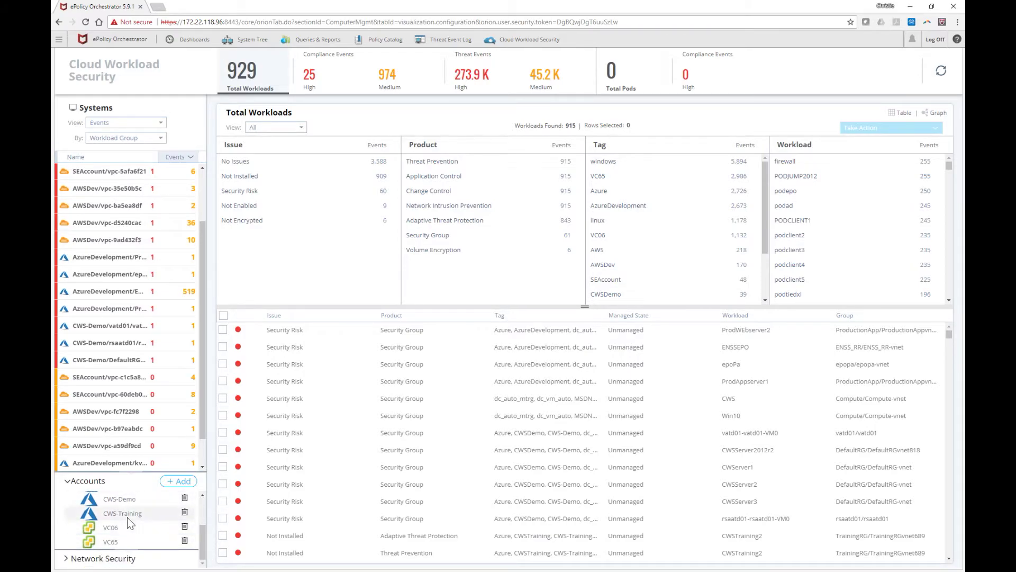
- Review the VMware vCenter registration form, including its Windows domain logon credentials, and close it without registering an account
{"action": "left_click", "coordinate": [172, 486]}
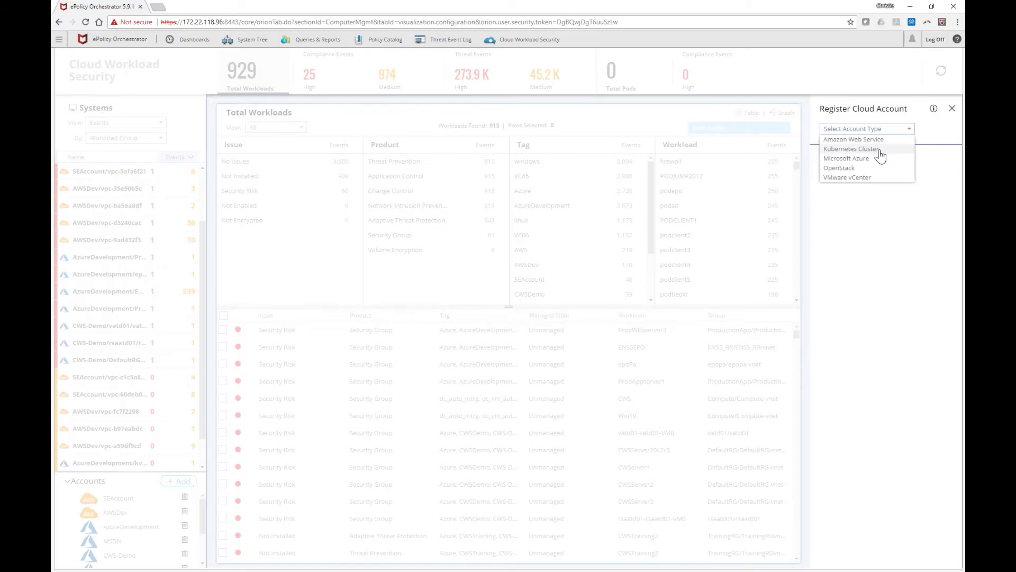
{"action": "left_click", "coordinate": [863, 180]}
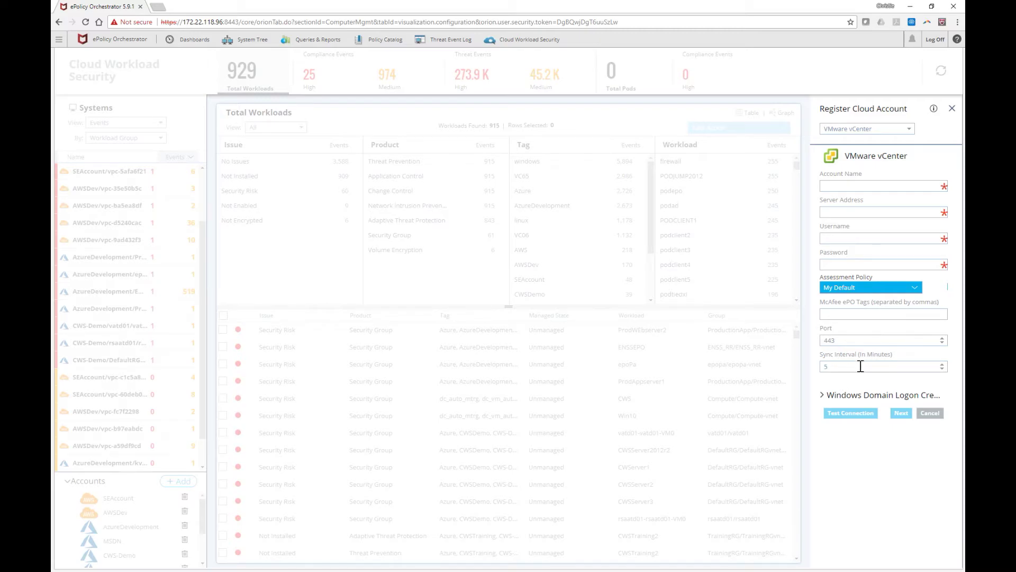
{"action": "left_click", "coordinate": [824, 398]}
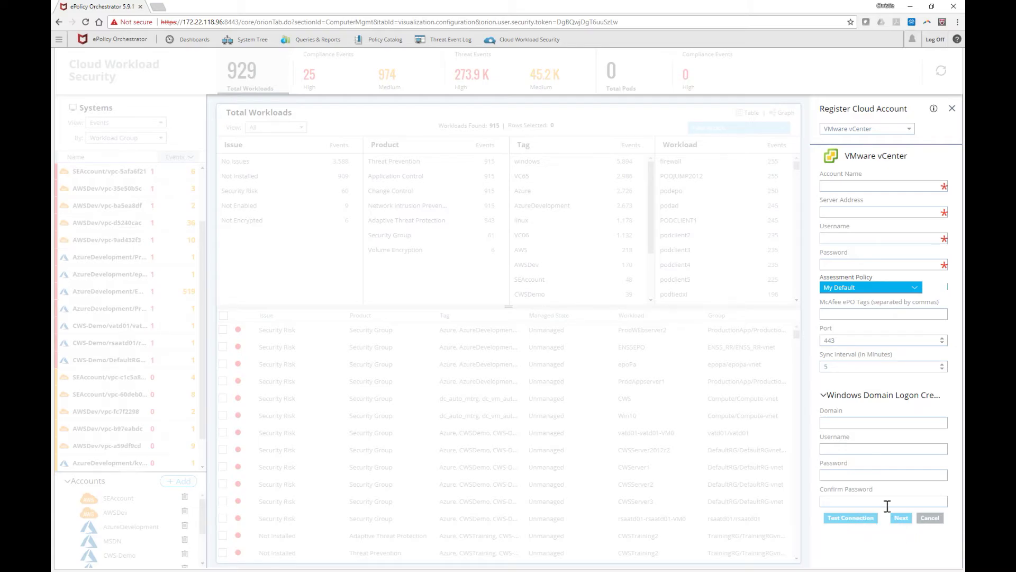
{"action": "left_click", "coordinate": [953, 108]}
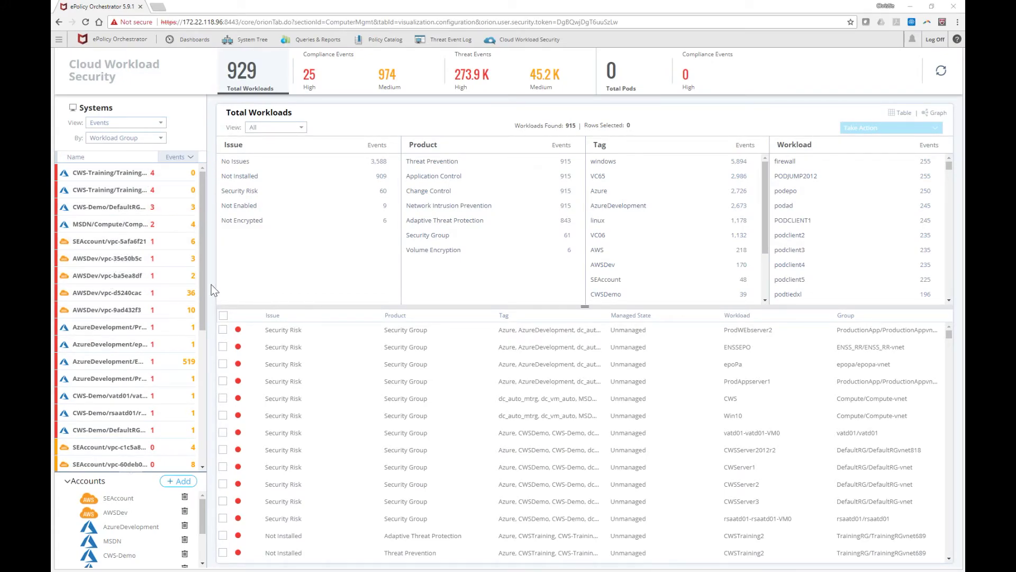
- Filter the workloads to the VC06/Reston group and the Workstation tag
{"action": "left_click_drag", "start_coordinate": [202, 259], "coordinate": [201, 418]}
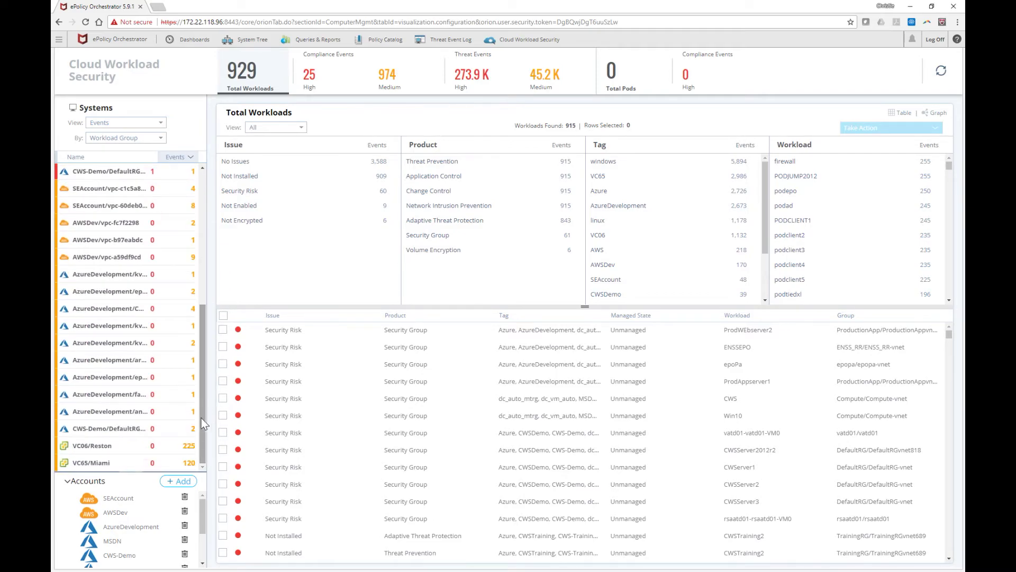
{"action": "left_click", "coordinate": [108, 445]}
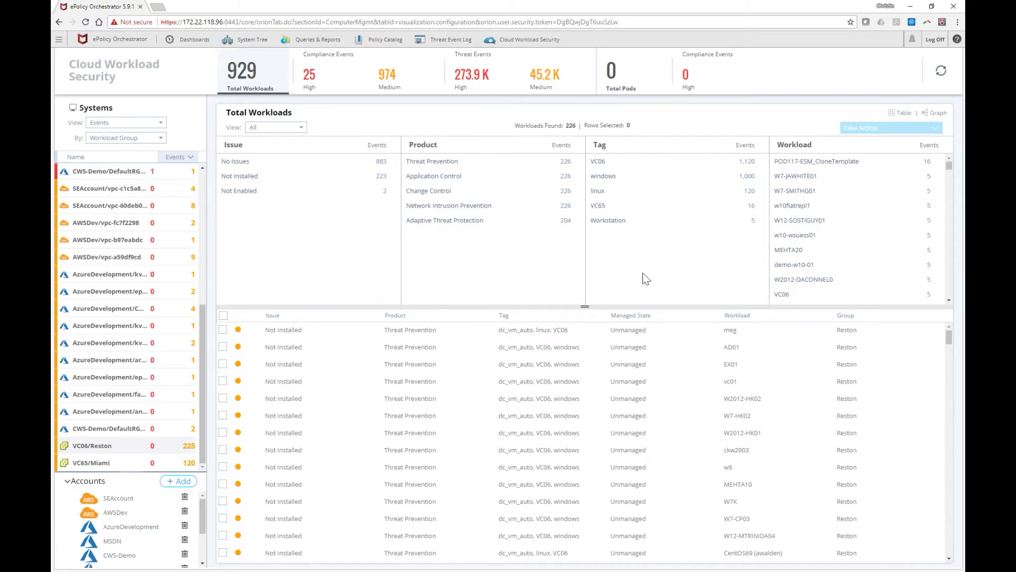
{"action": "left_click", "coordinate": [616, 227]}
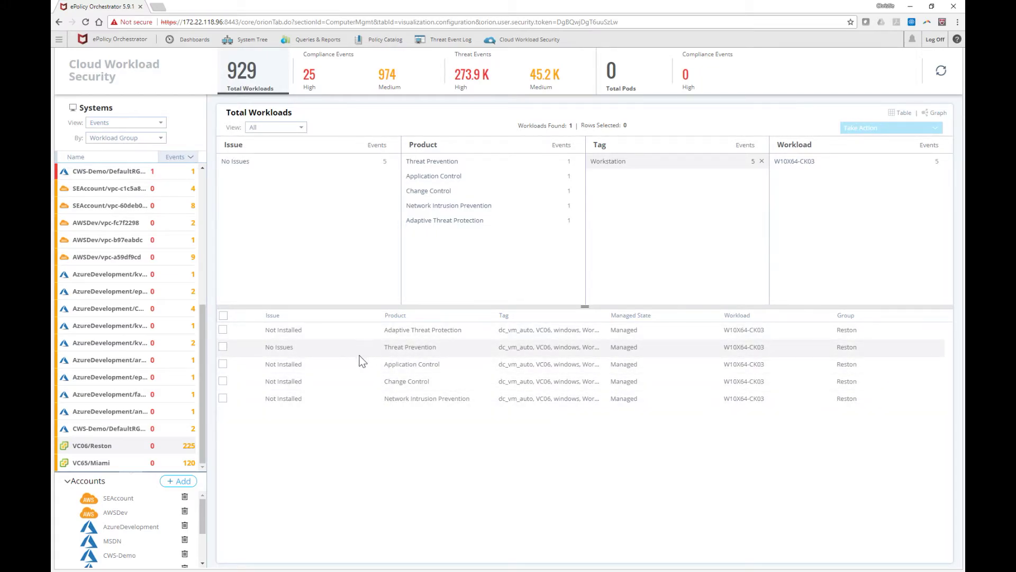
- Select the Adaptive Threat Protection row of W10X64-CK03 and review its Threat Prevention status, system properties and McAfee ePO tags
{"action": "left_click", "coordinate": [285, 329]}
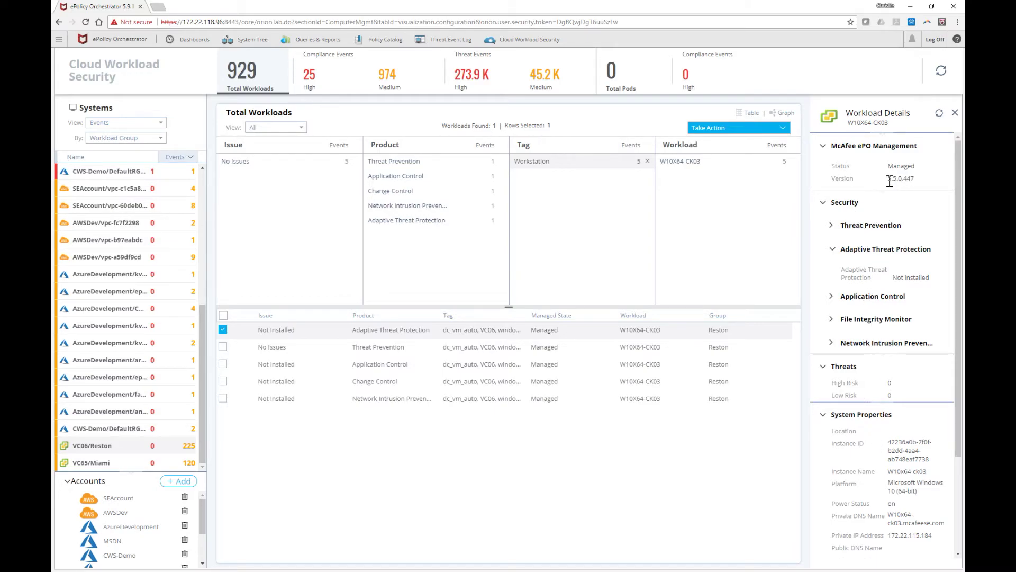
{"action": "left_click", "coordinate": [832, 228]}
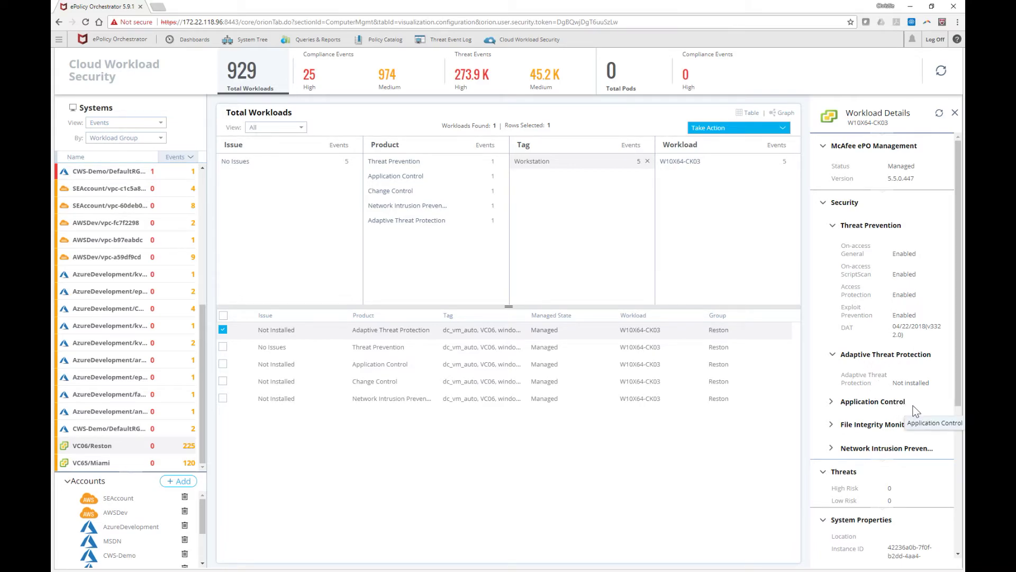
{"action": "left_click_drag", "start_coordinate": [953, 373], "coordinate": [957, 526]}
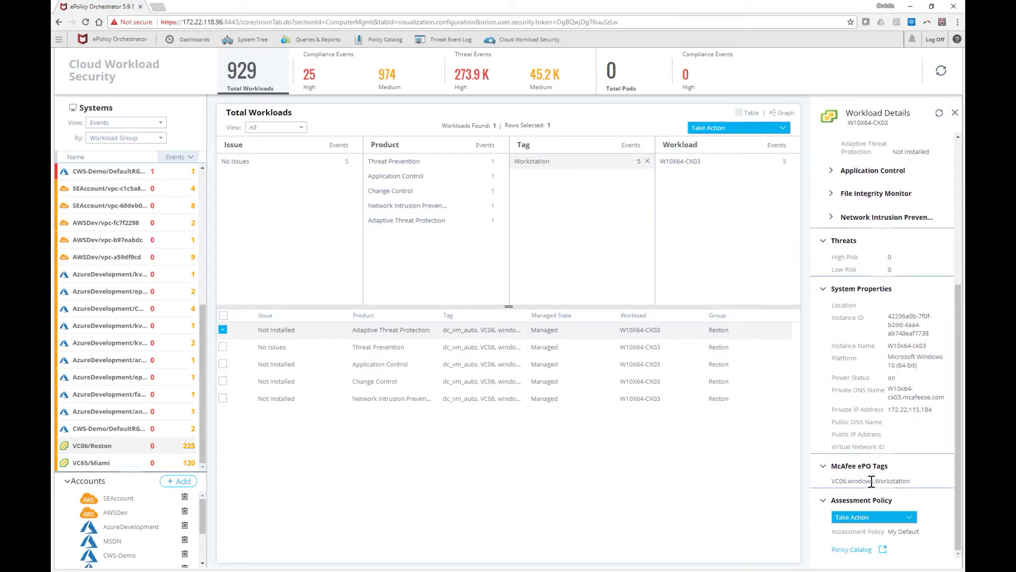
{"action": "left_click_drag", "start_coordinate": [875, 482], "coordinate": [832, 481]}
{"action": "double_click", "coordinate": [907, 482]}
- Install Adaptive Threat Protection on W10X64-CK03 and check the ATP_Install_Windows_CWD task in that machine's McAfee Agent Monitor
{"action": "left_click", "coordinate": [783, 133]}
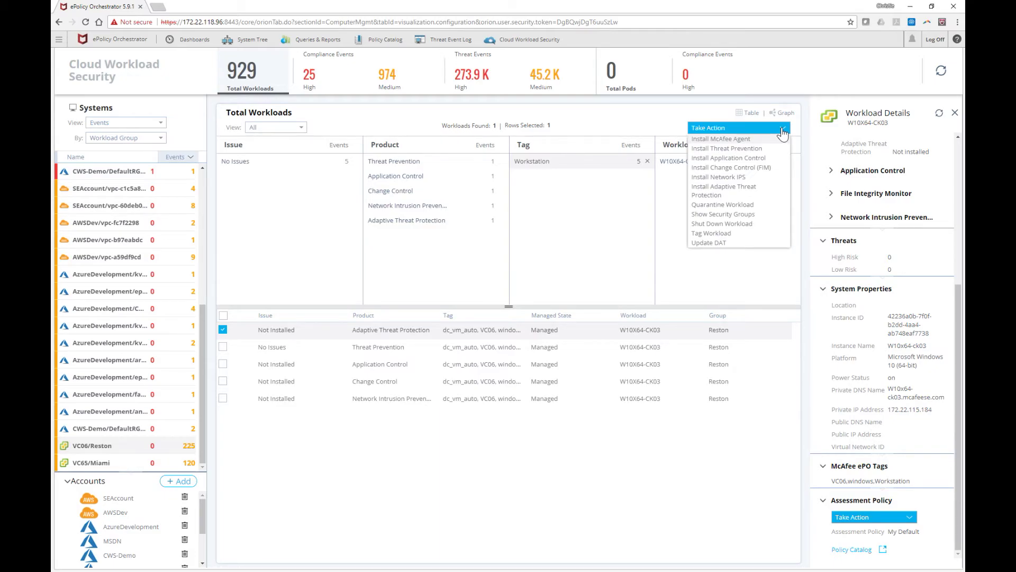
{"action": "left_click", "coordinate": [721, 195]}
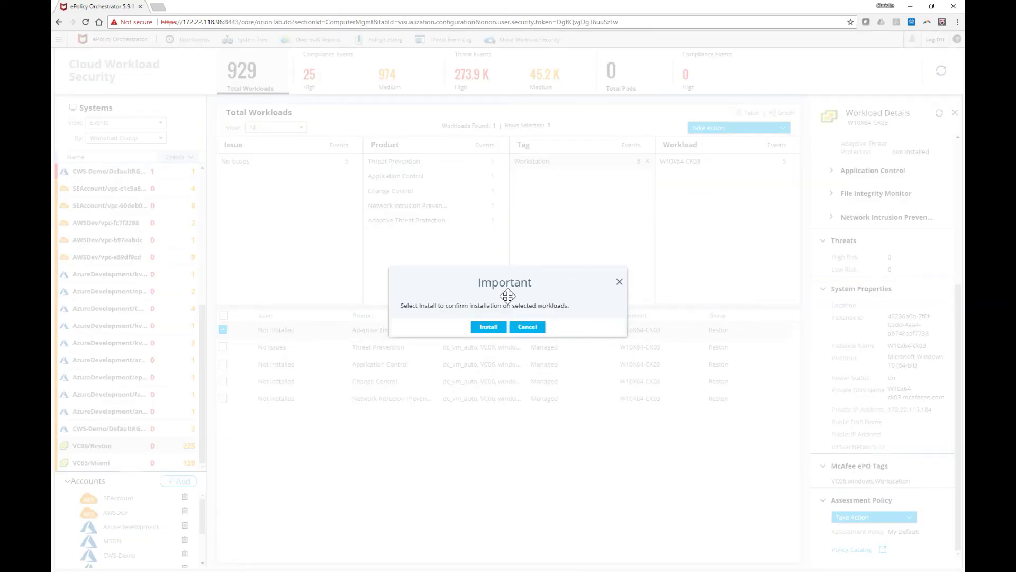
{"action": "left_click", "coordinate": [490, 326]}
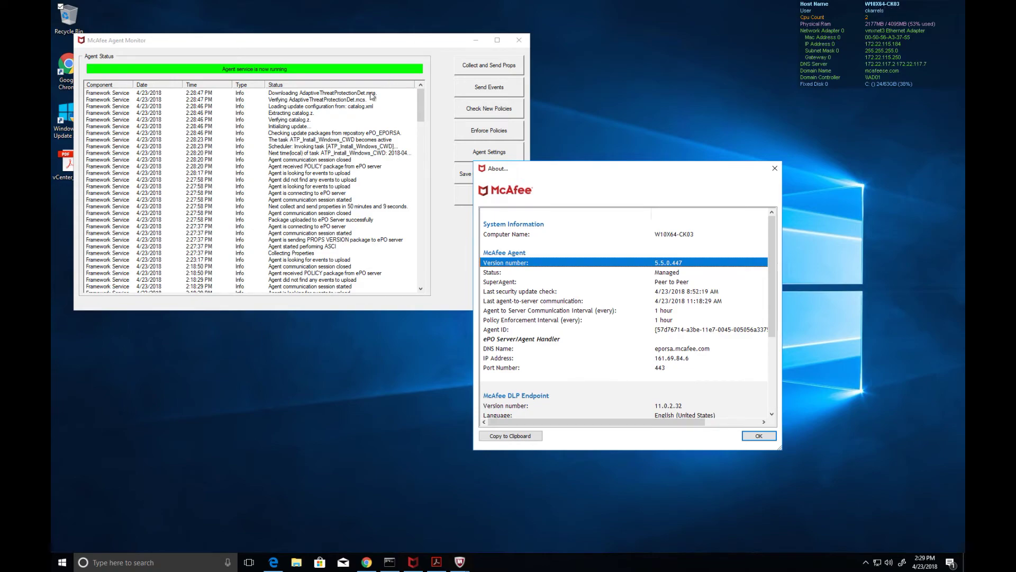
{"action": "left_click", "coordinate": [283, 140]}
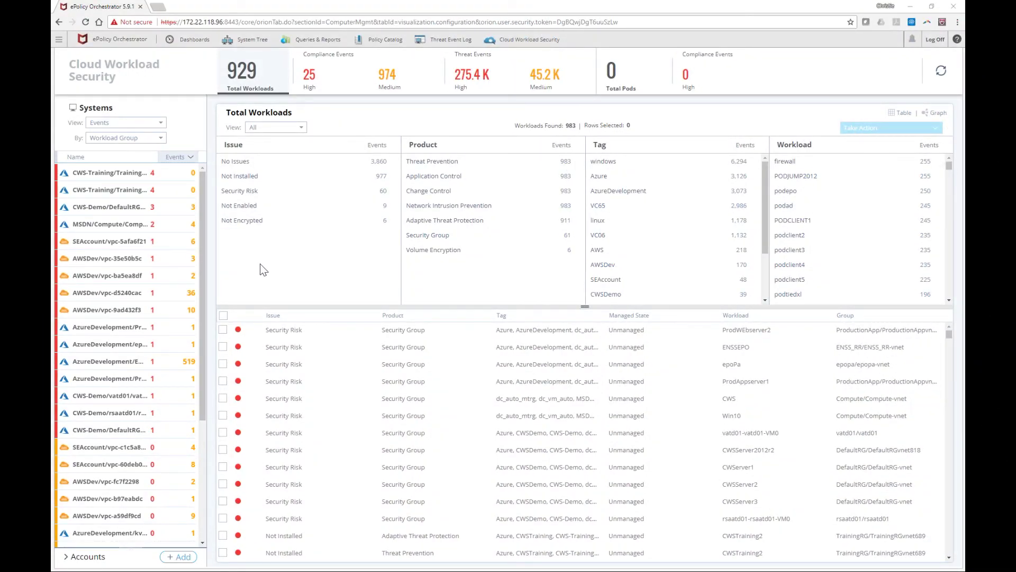
- Filter the workloads to the VC06/Reston group and look through its list of workloads
{"action": "left_click_drag", "start_coordinate": [202, 268], "coordinate": [213, 428]}
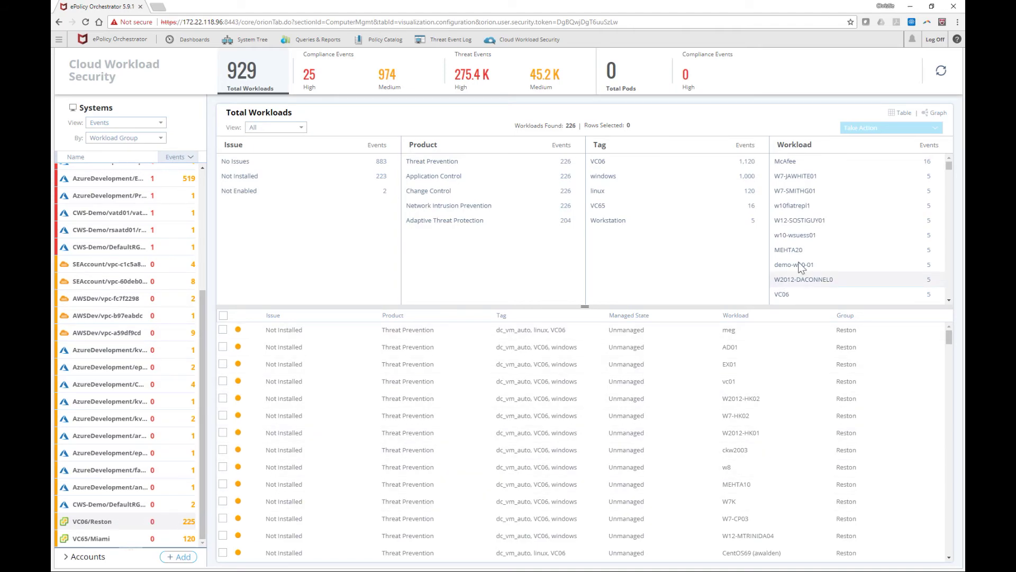
{"action": "scroll", "coordinate": [826, 239], "scroll_direction": "down", "scroll_amount": 10}
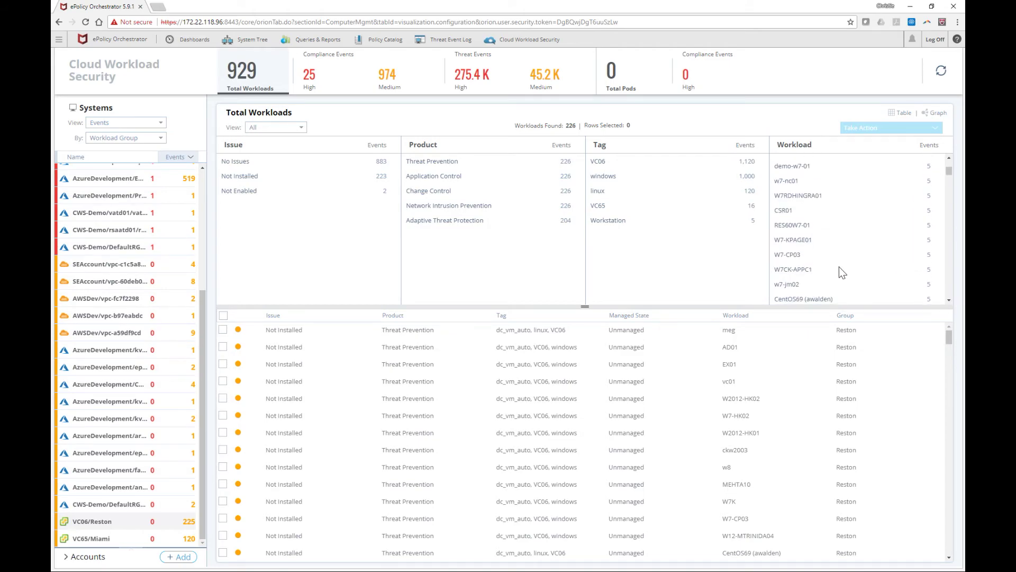
{"action": "scroll", "coordinate": [839, 268], "scroll_direction": "down", "scroll_amount": 8}
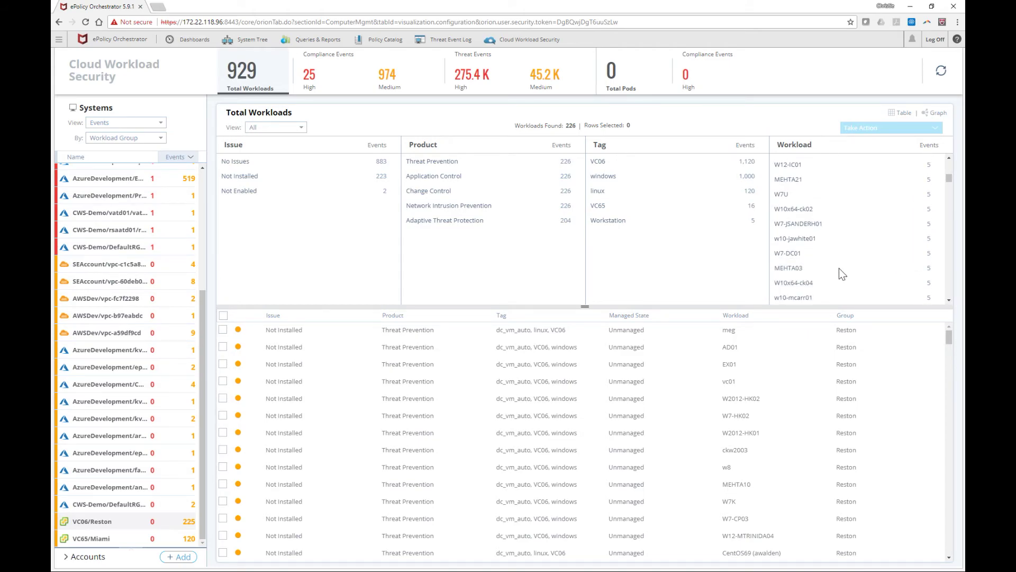
{"action": "scroll", "coordinate": [840, 268], "scroll_direction": "down", "scroll_amount": 8}
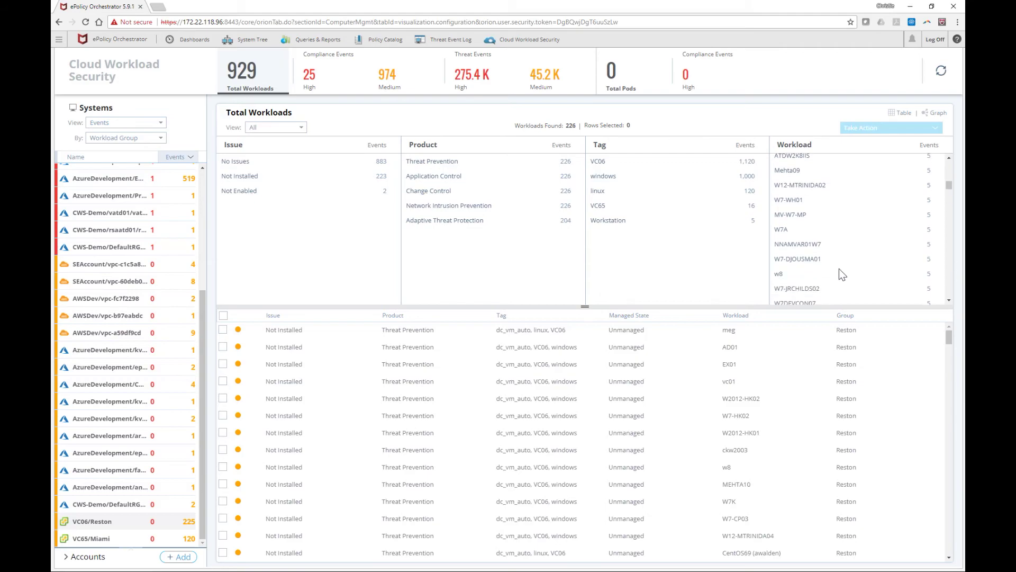
{"action": "scroll", "coordinate": [840, 269], "scroll_direction": "down", "scroll_amount": 8}
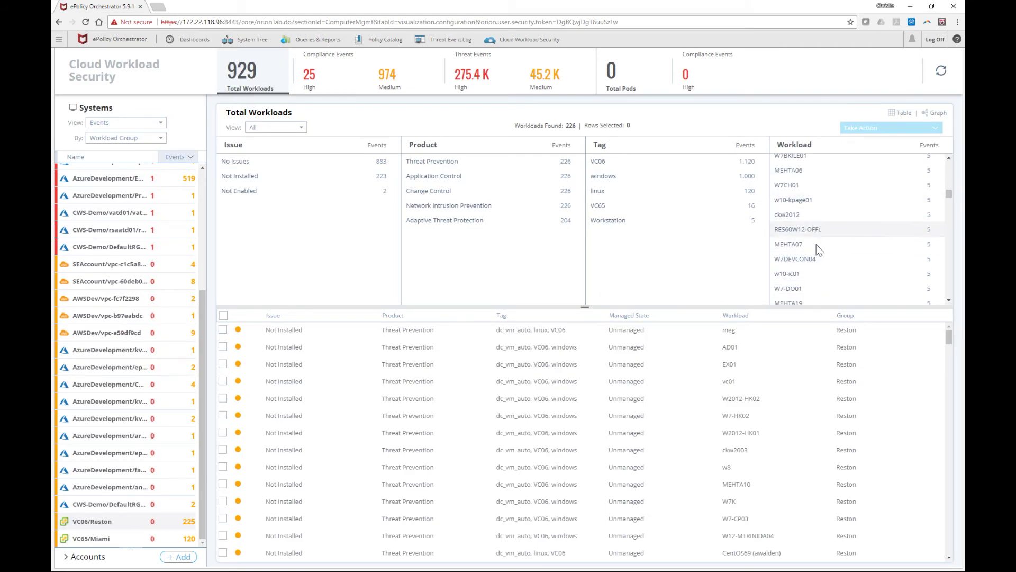
{"action": "scroll", "coordinate": [811, 265], "scroll_direction": "down", "scroll_amount": 2}
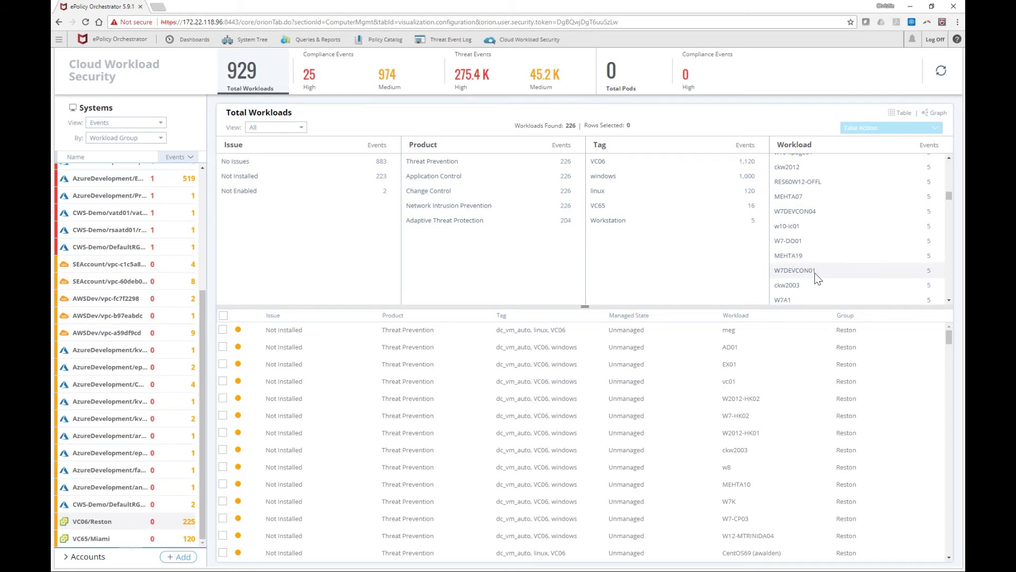
{"action": "scroll", "coordinate": [817, 275], "scroll_direction": "down", "scroll_amount": 1}
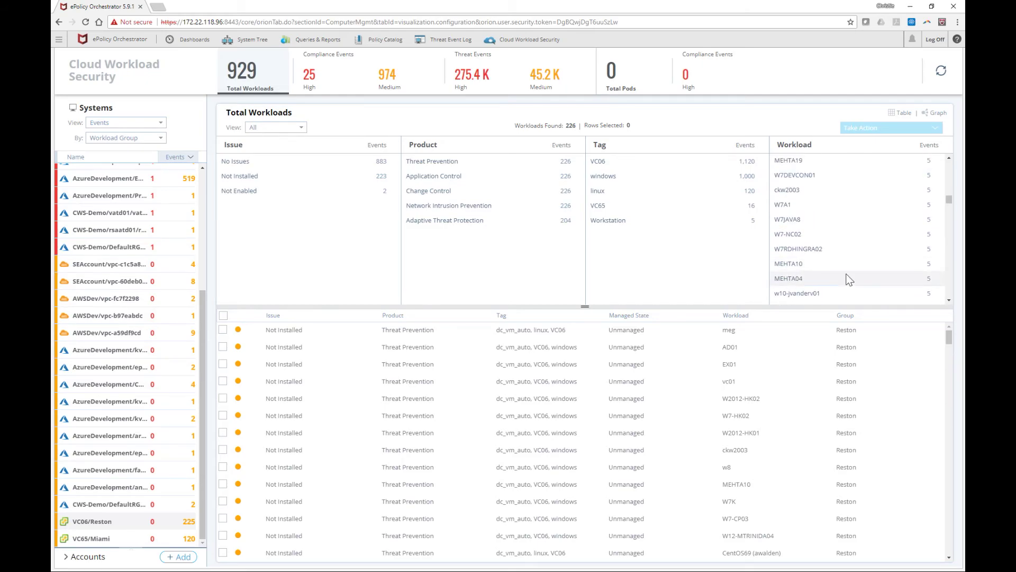
{"action": "scroll", "coordinate": [838, 269], "scroll_direction": "down", "scroll_amount": 1}
{"action": "scroll", "coordinate": [840, 269], "scroll_direction": "down", "scroll_amount": 3}
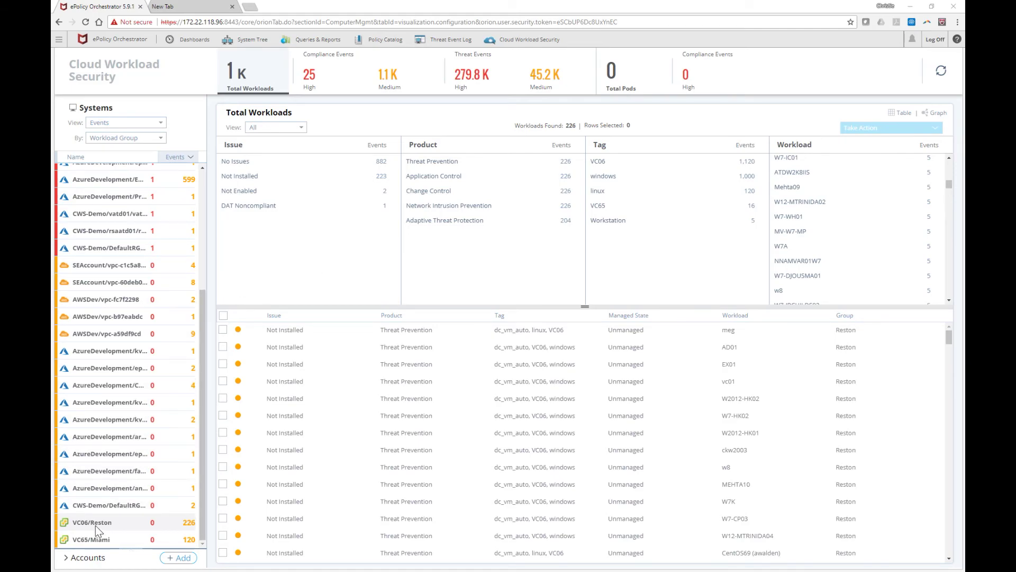
- Filter to workload W7-WH01, then select its Threat Prevention row and review the management, security and system details
{"action": "left_click", "coordinate": [796, 215]}
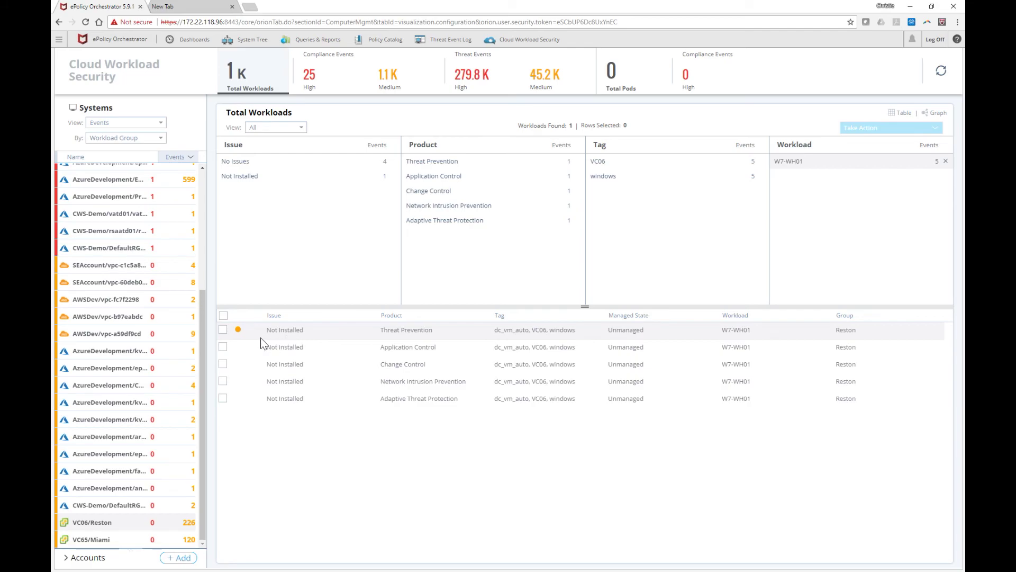
{"action": "left_click", "coordinate": [223, 330]}
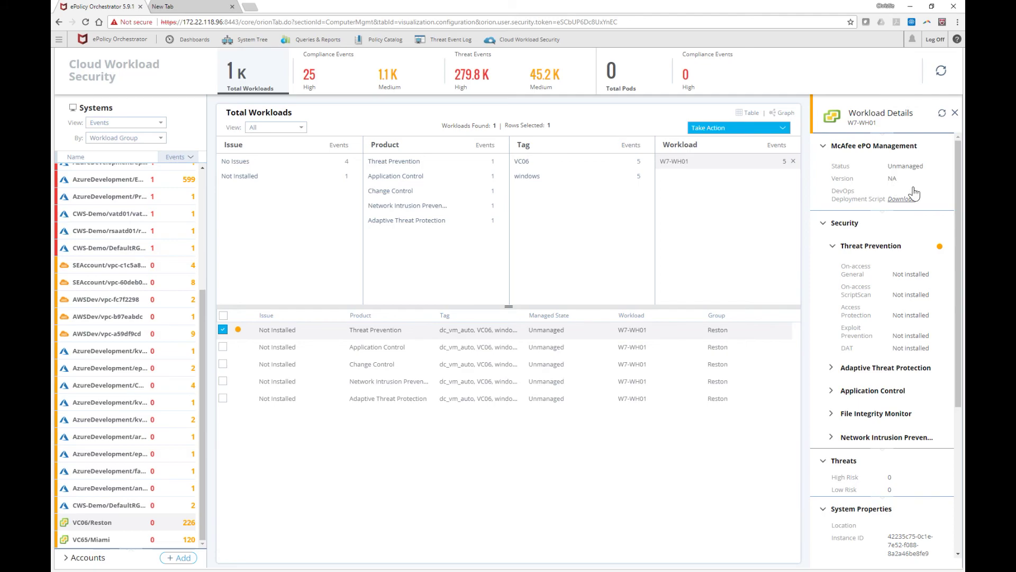
{"action": "left_click_drag", "start_coordinate": [957, 185], "coordinate": [964, 344]}
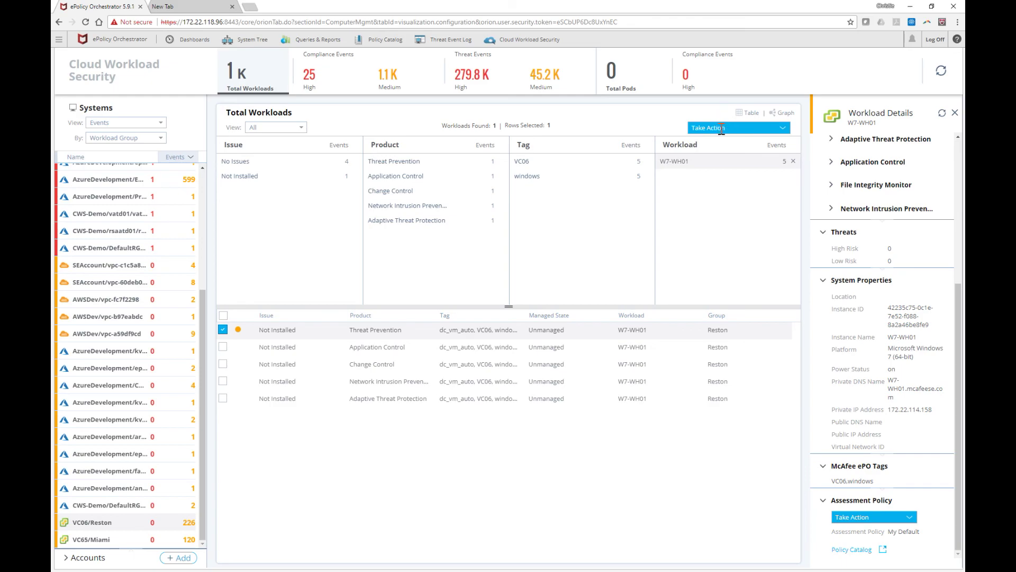
- Try to install the McAfee Agent on the unmanaged workload W7-WH01
{"action": "left_click", "coordinate": [782, 129]}
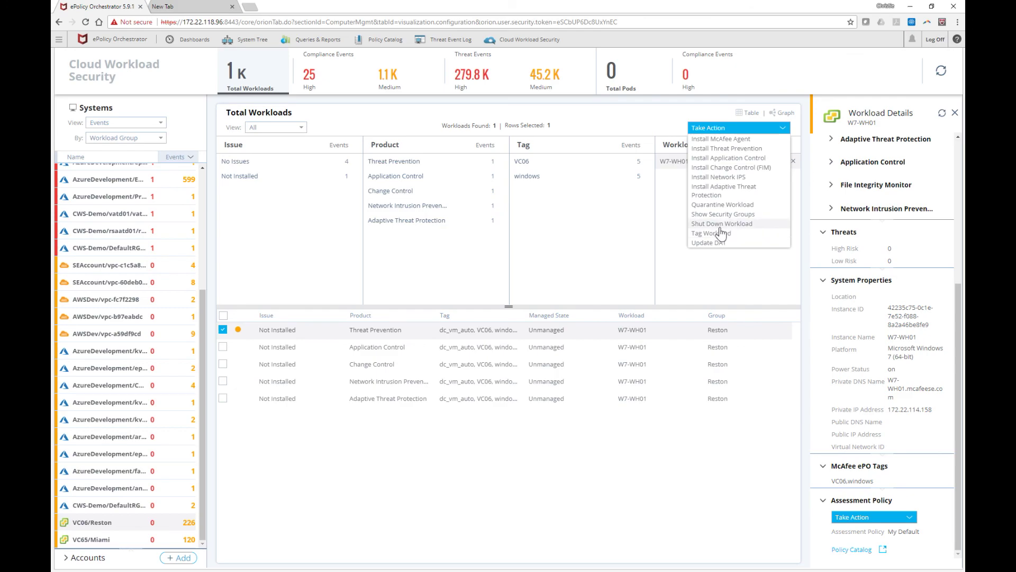
{"action": "left_click", "coordinate": [721, 139]}
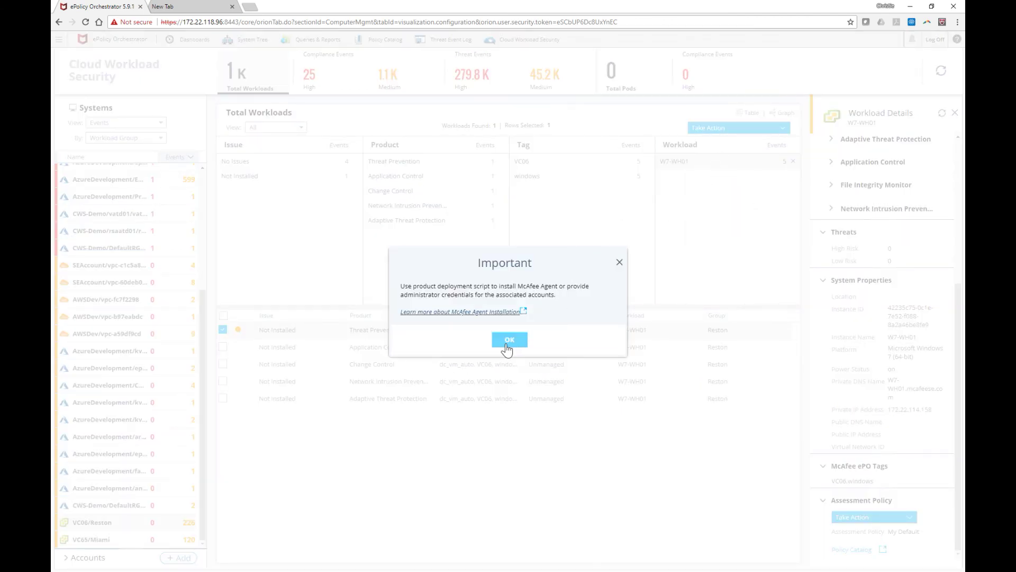
{"action": "left_click", "coordinate": [527, 338]}
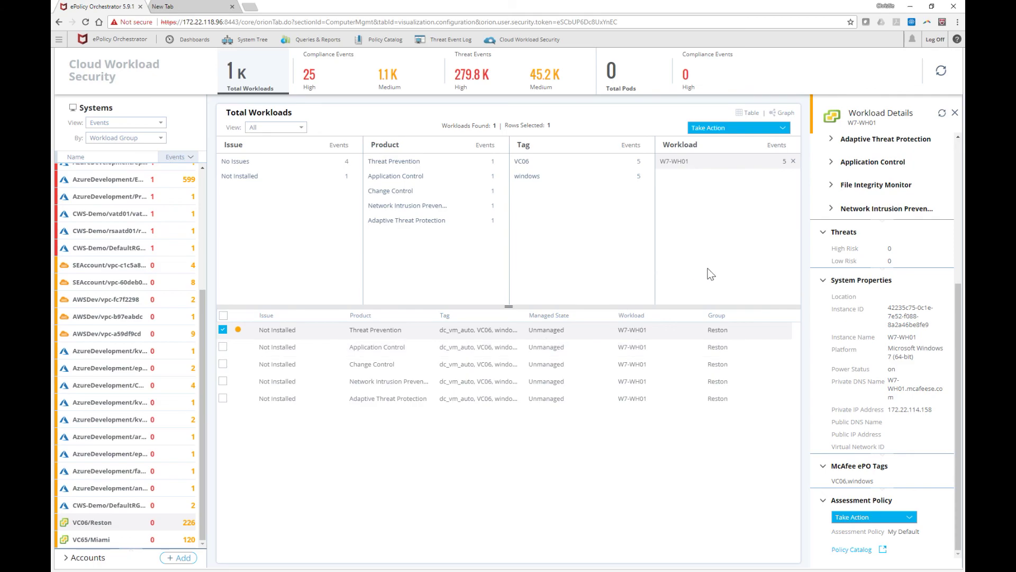